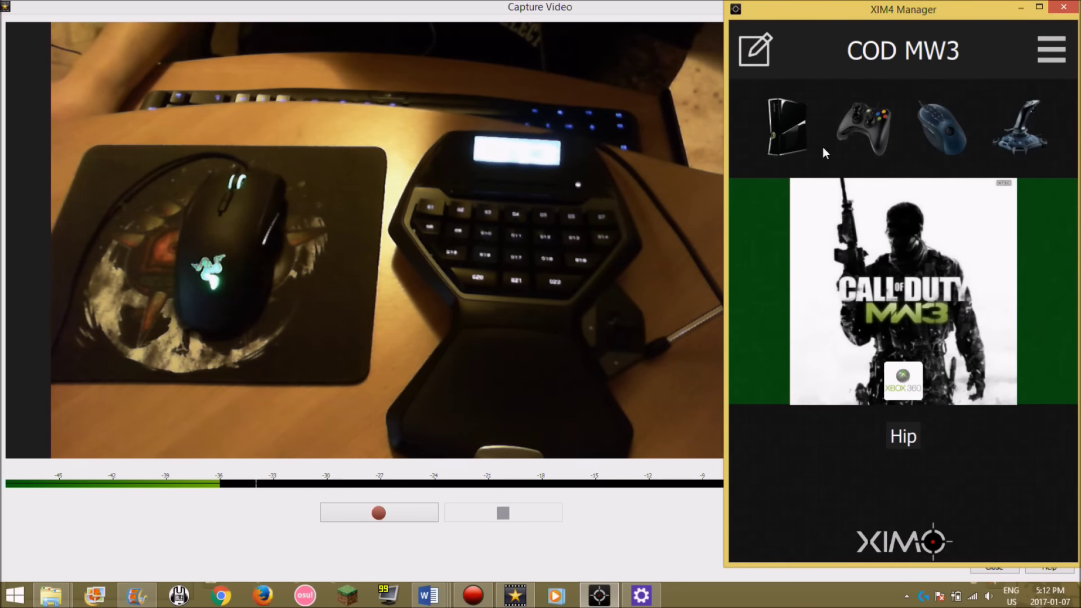
- Open the COD MW3 config for editing and review the Aim Down Sight activation settings, returning to Hip
left_click(758, 51)
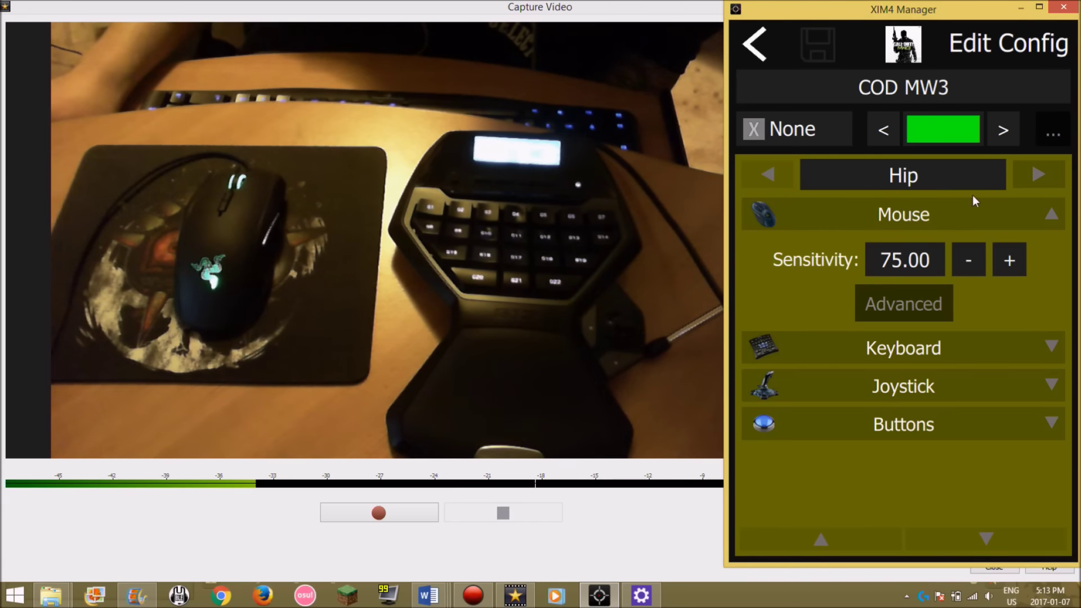
left_click(1040, 177)
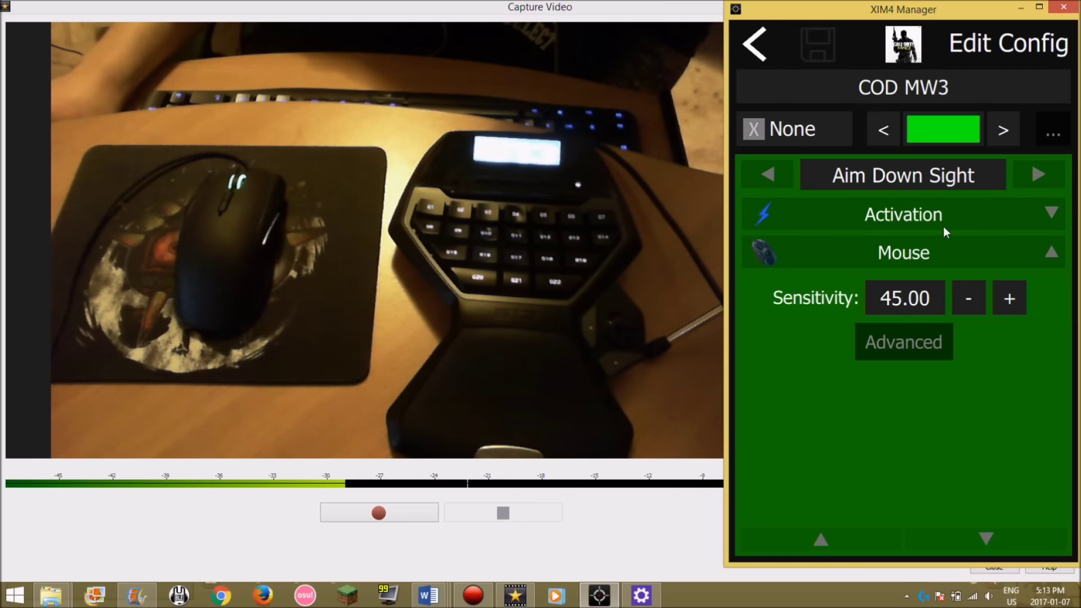
left_click(956, 211)
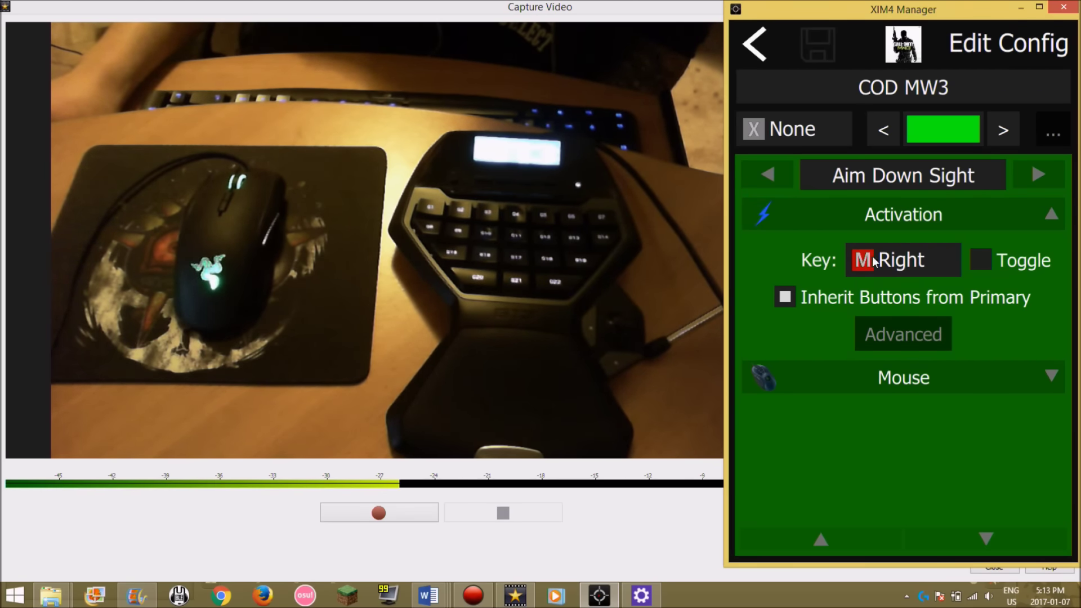
left_click(783, 180)
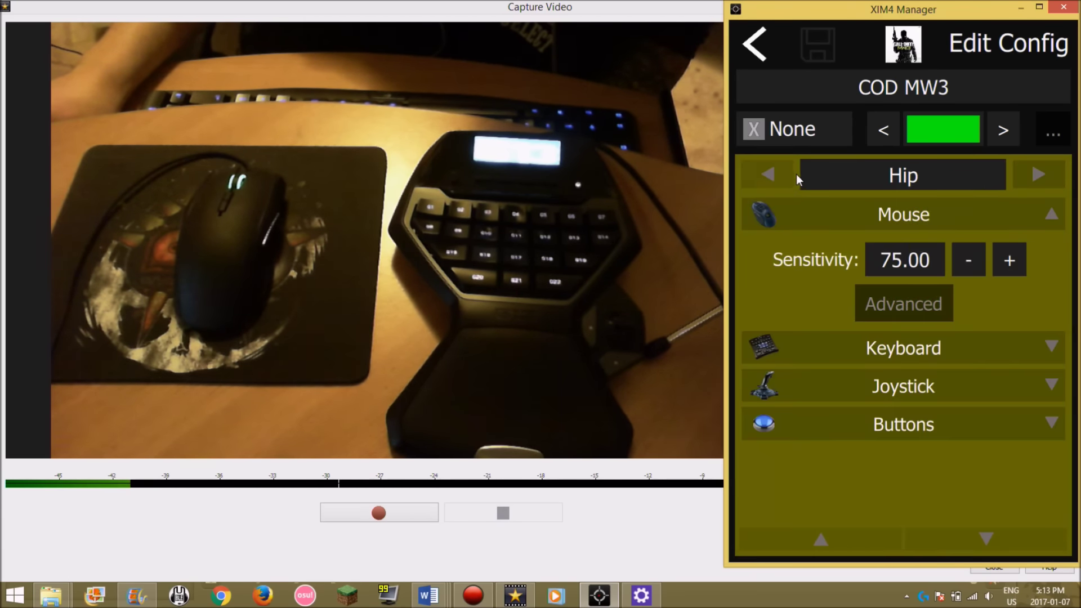
- Bind Hip keyboard movement to joystick inputs 4 for forward, 12 for right, 11 for back and 10 for left
left_click(939, 349)
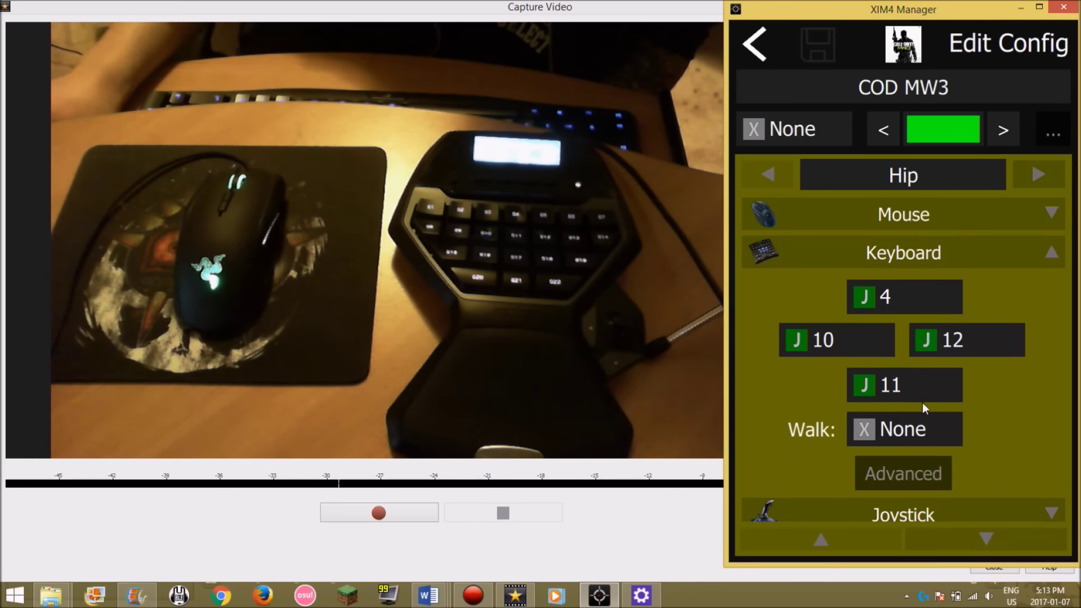
left_click(889, 300)
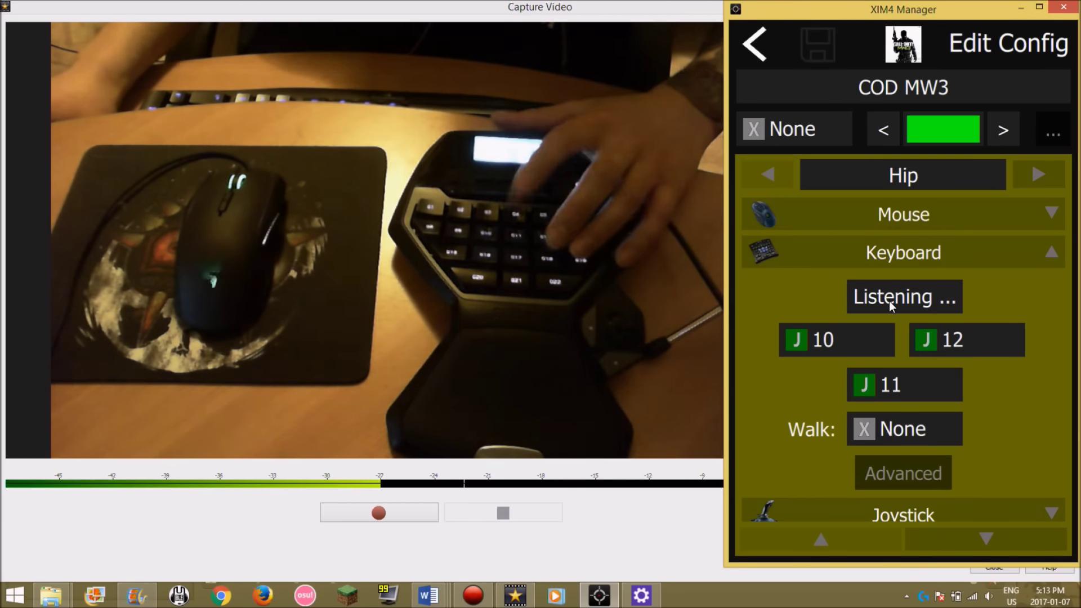
key("4")
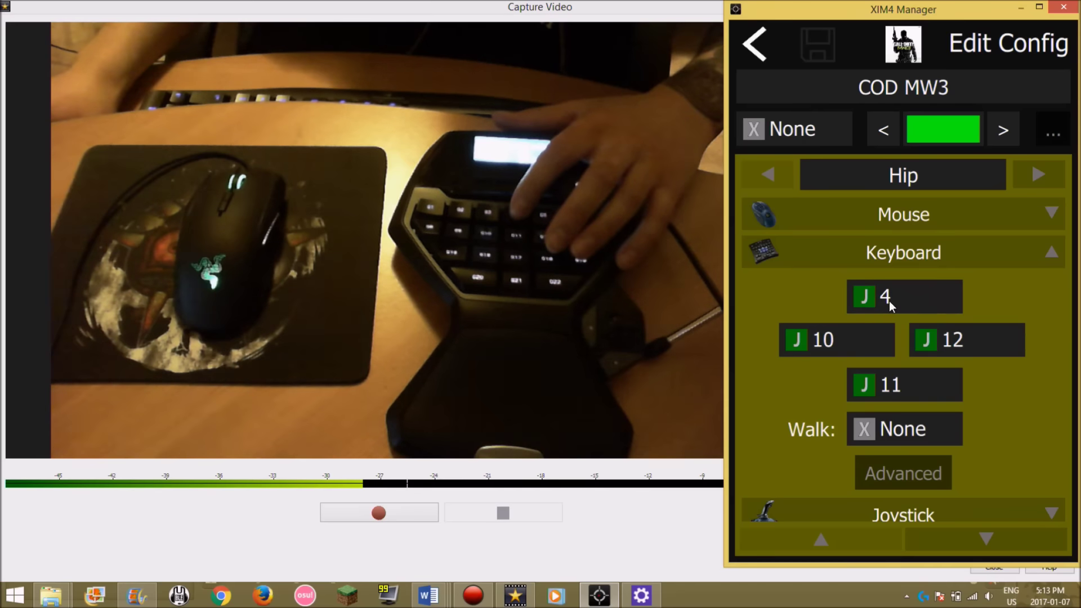
left_click(956, 343)
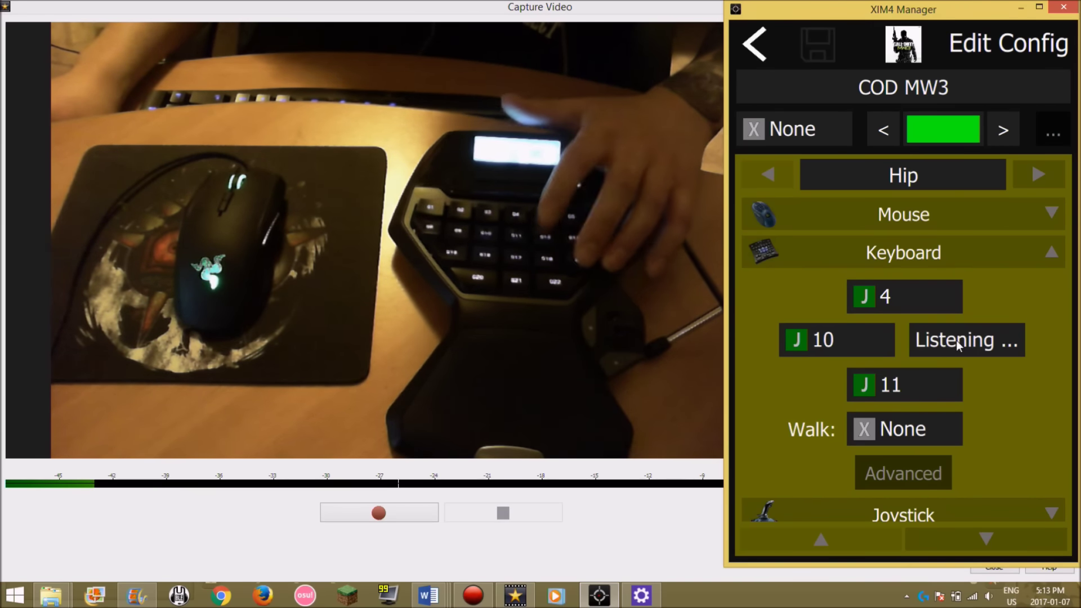
key("12")
left_click(914, 386)
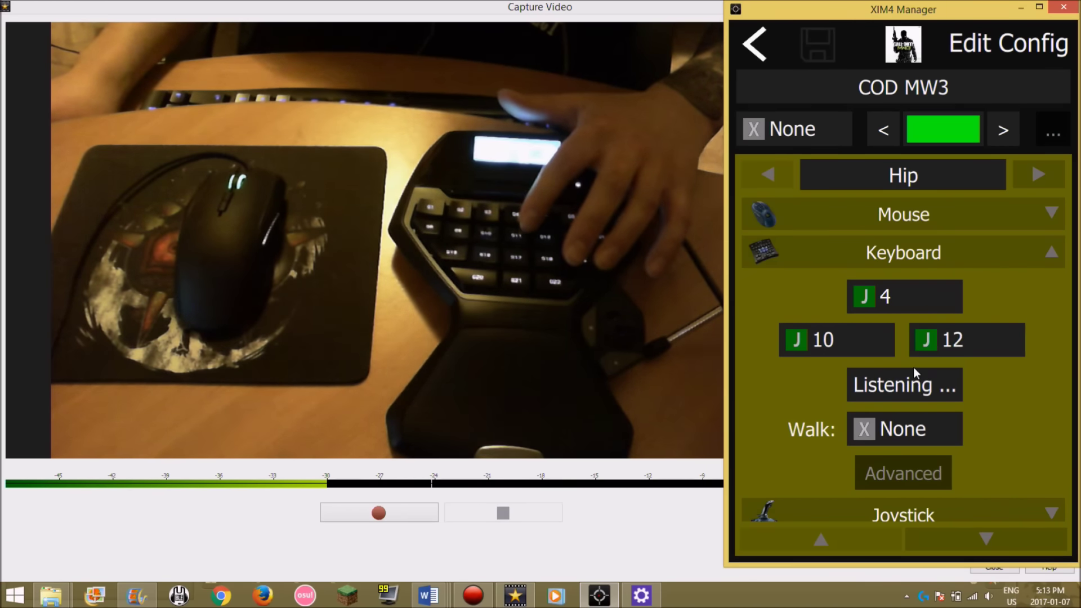
key("11")
left_click(851, 342)
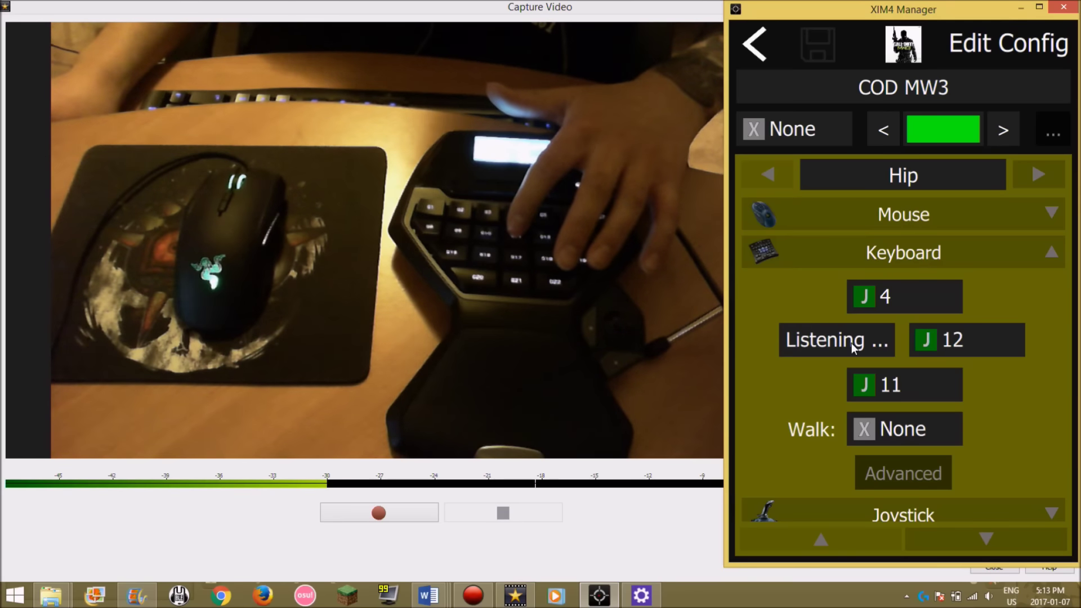
key("10")
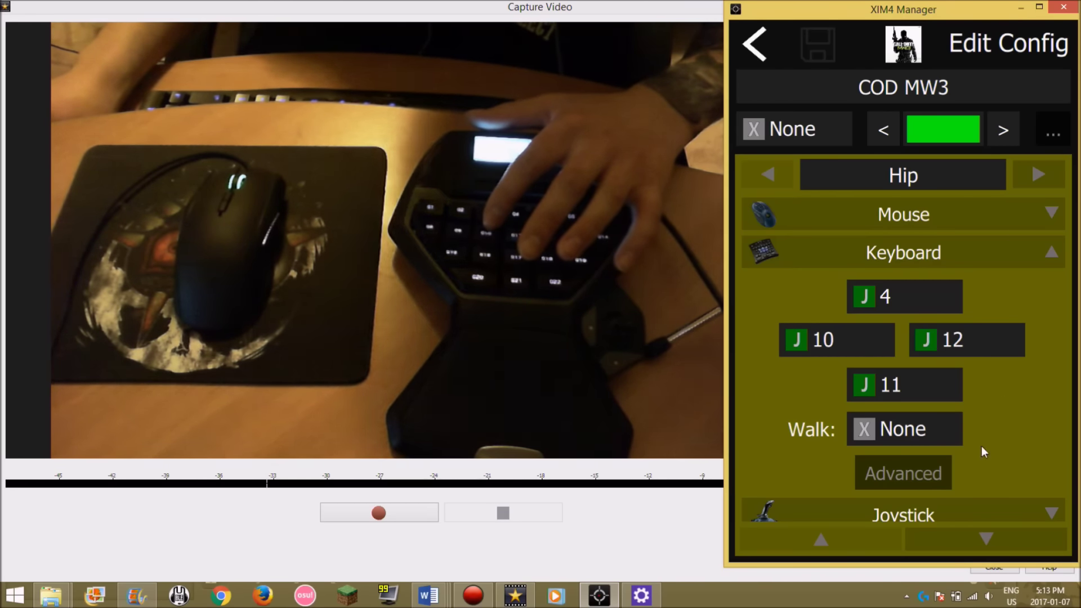
- Bind Hip's Fire to mouse Left, Aim Down Sight to mouse Right and Melee to mouse Forward
left_click(945, 515)
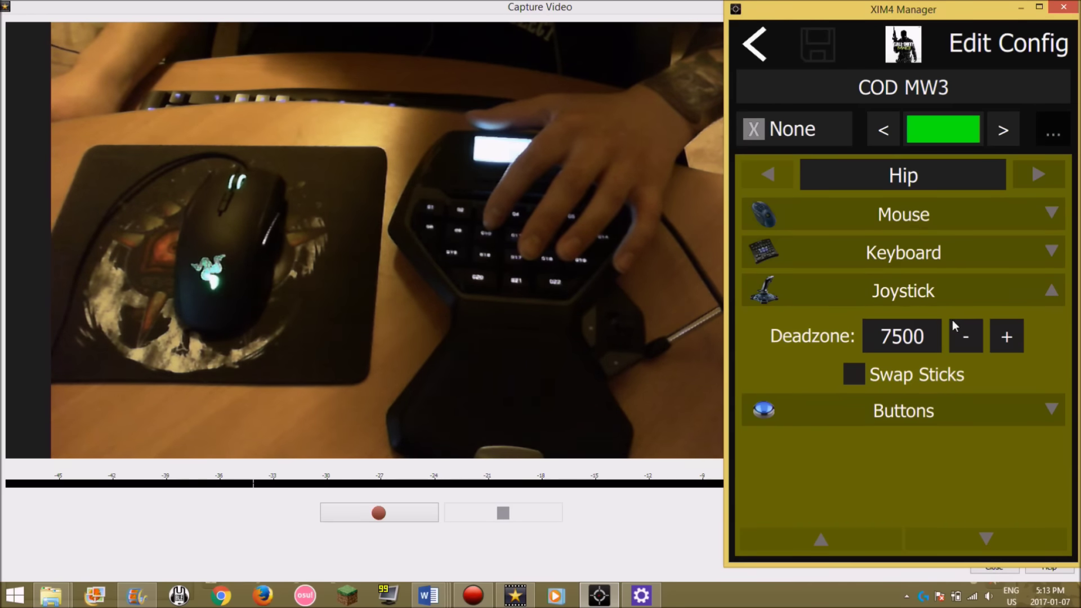
left_click(906, 417)
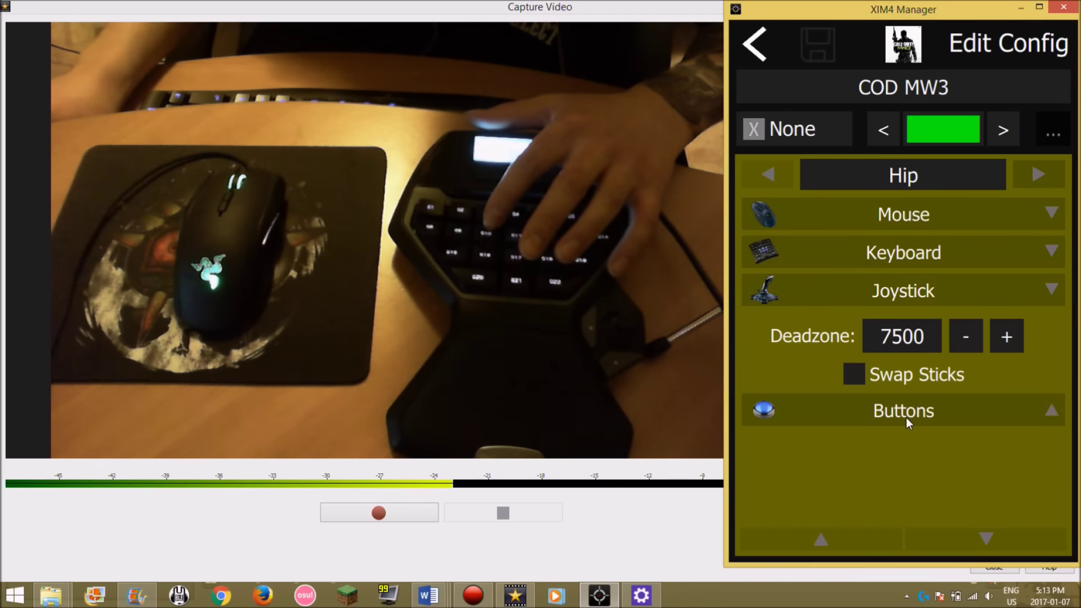
left_click(847, 384)
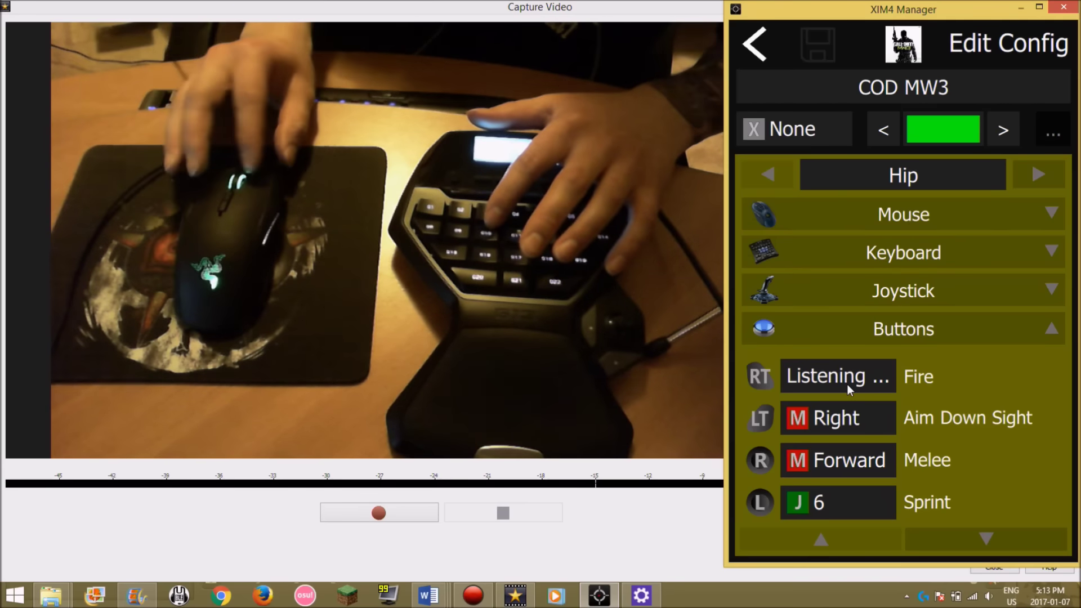
left_click(847, 384)
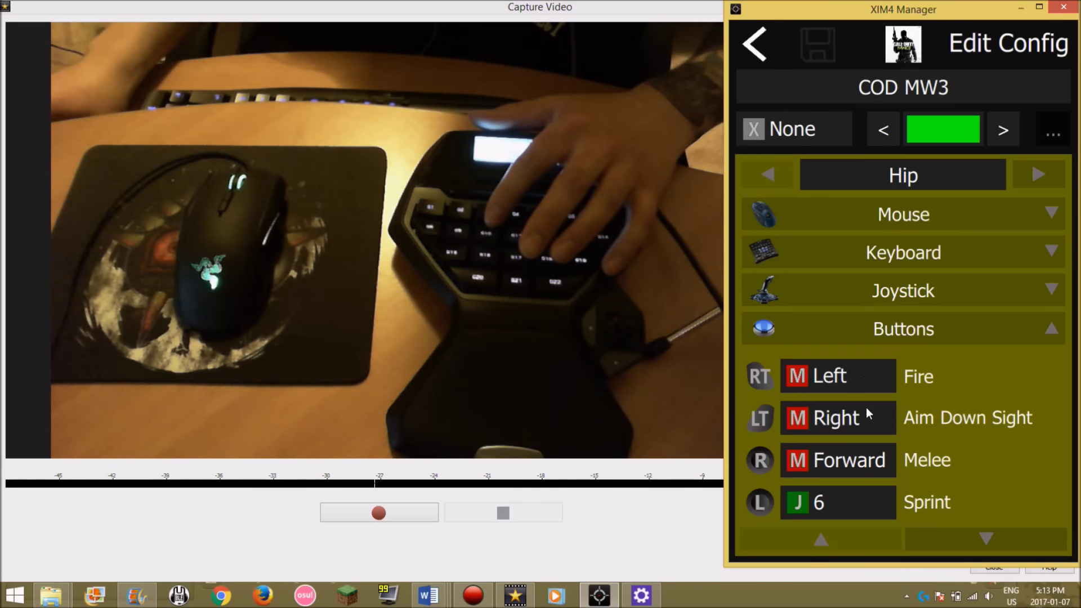
left_click(865, 425)
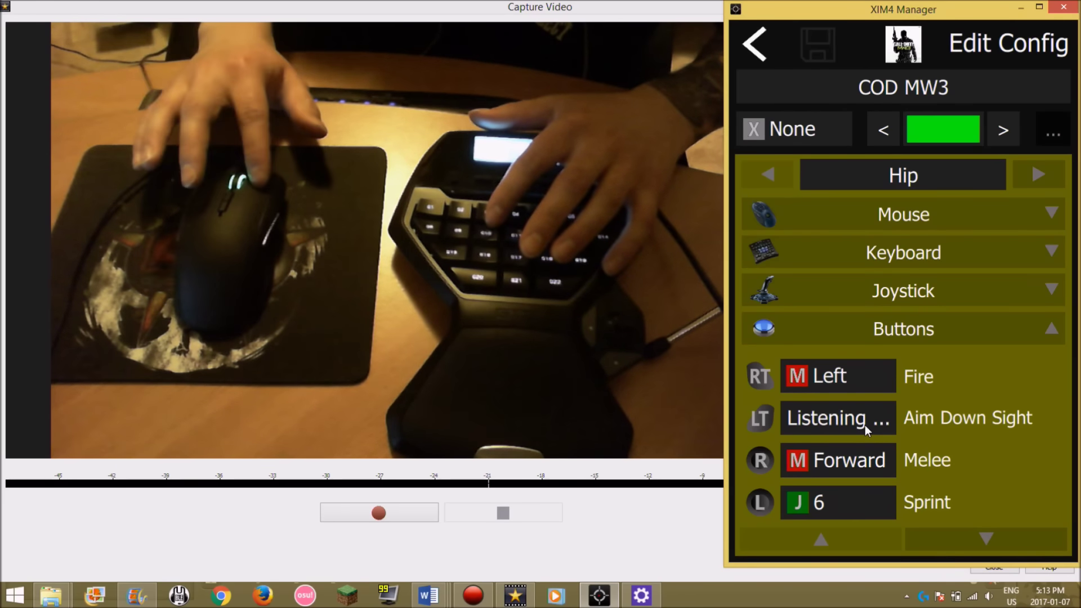
right_click(865, 424)
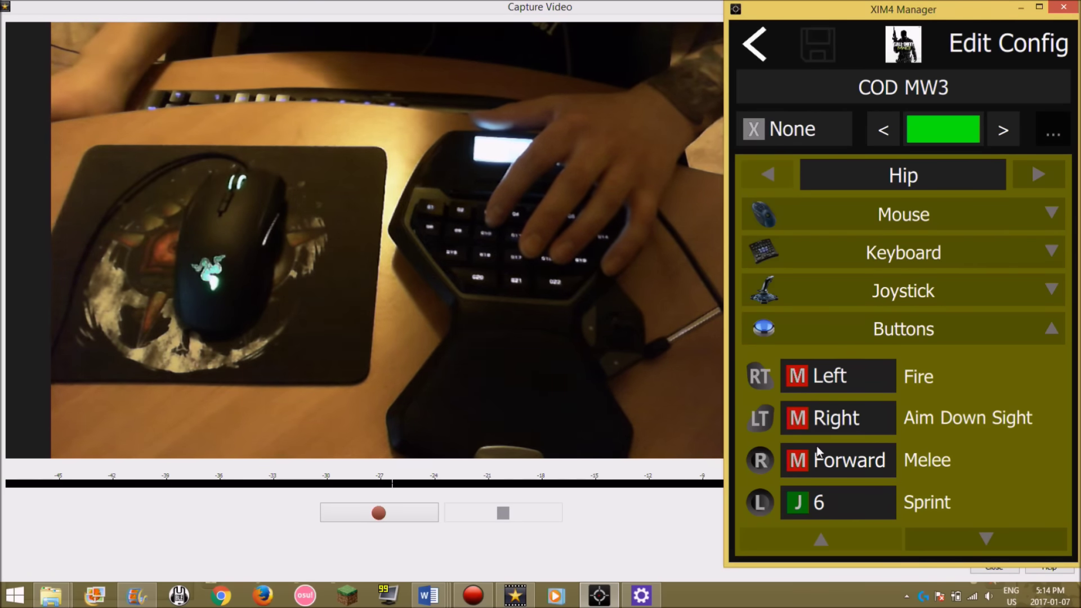
left_click(816, 462)
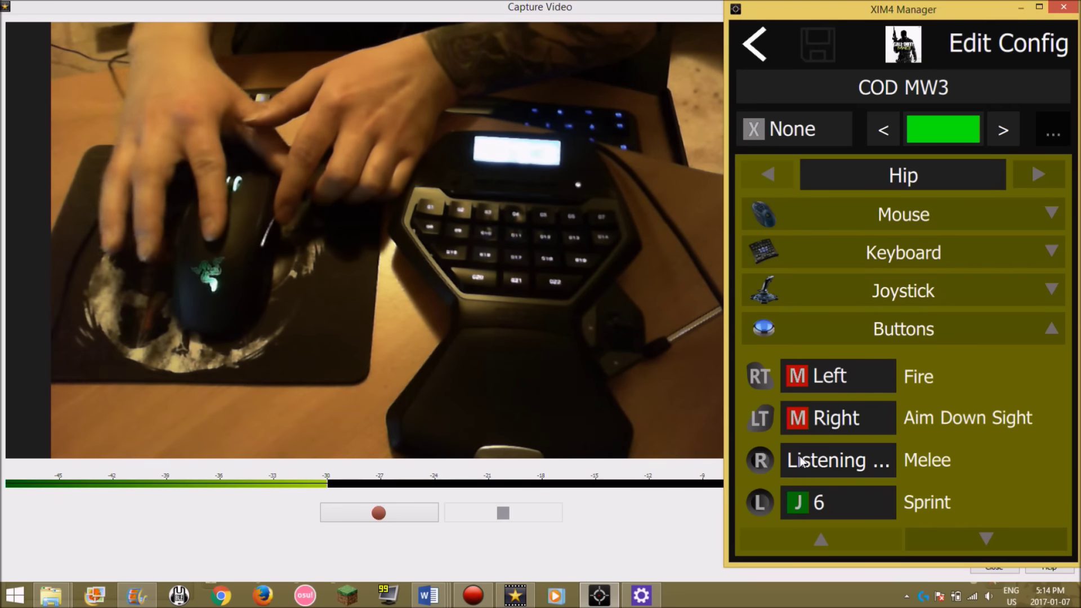
left_click(802, 462)
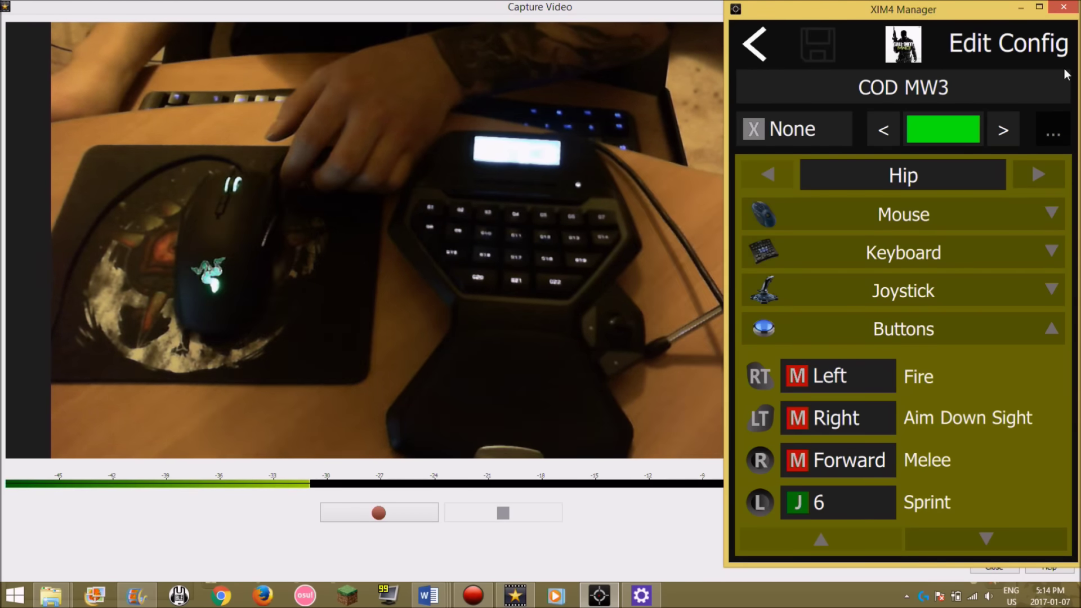
- Bind Sprint to joystick input 6, Throw Grenade to 3 and Throw Tactical to 2 for Hip
left_click(952, 537)
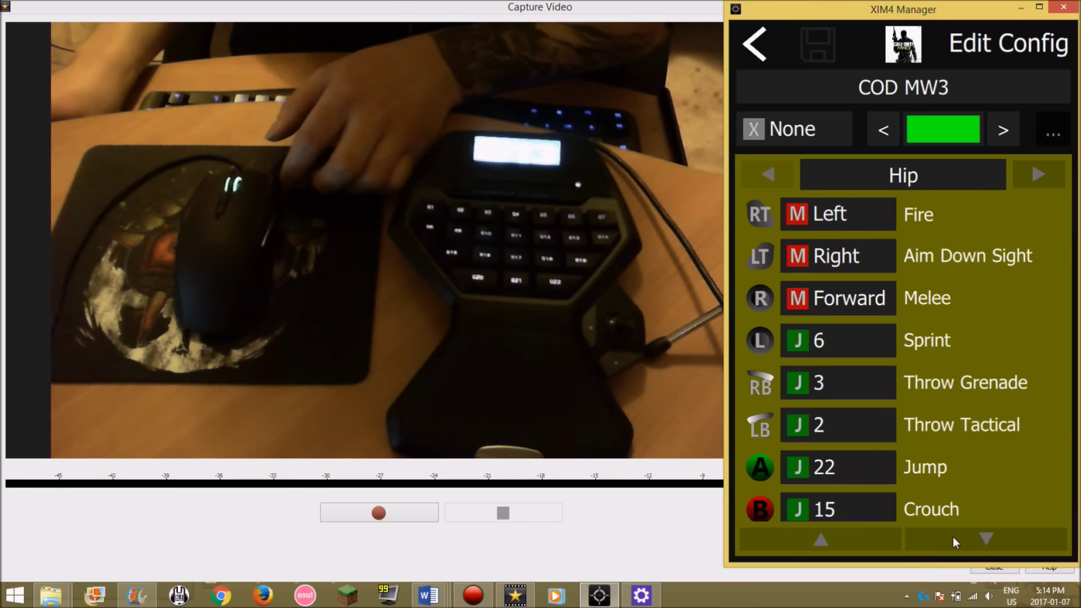
left_click(859, 343)
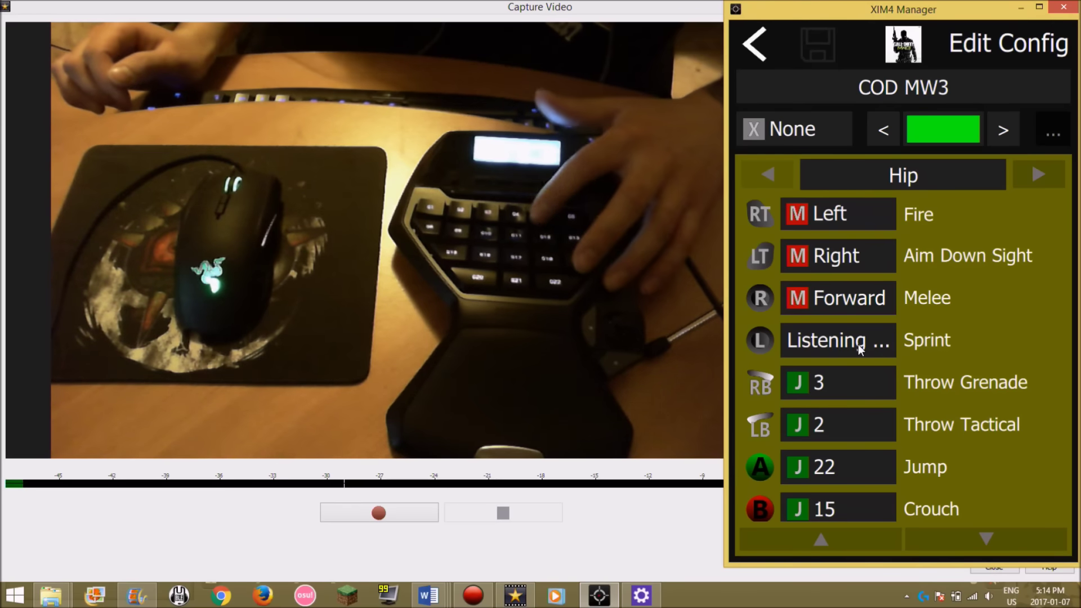
key("6")
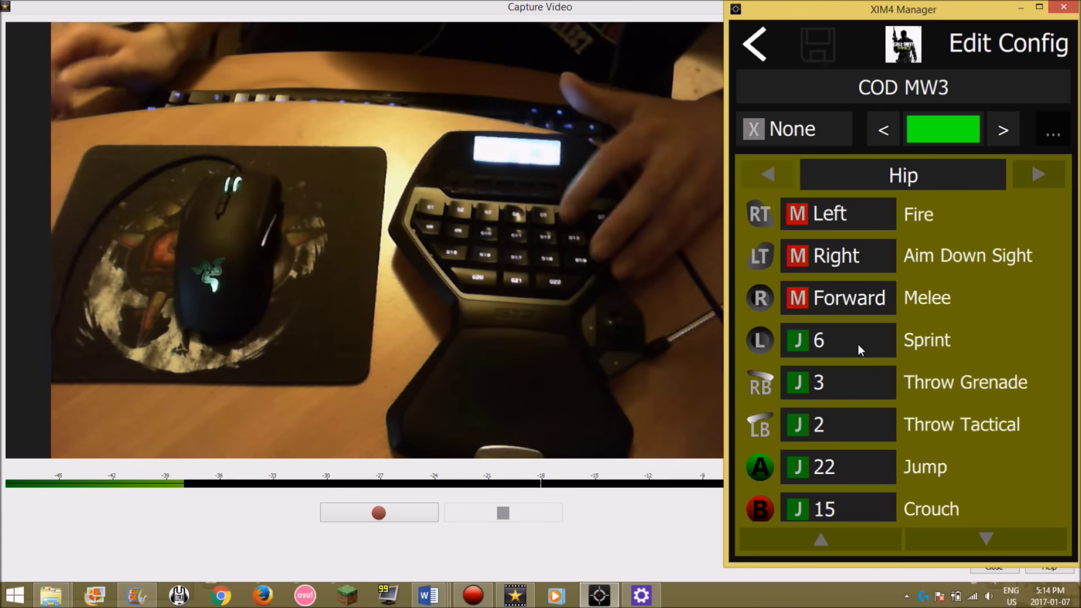
left_click(842, 379)
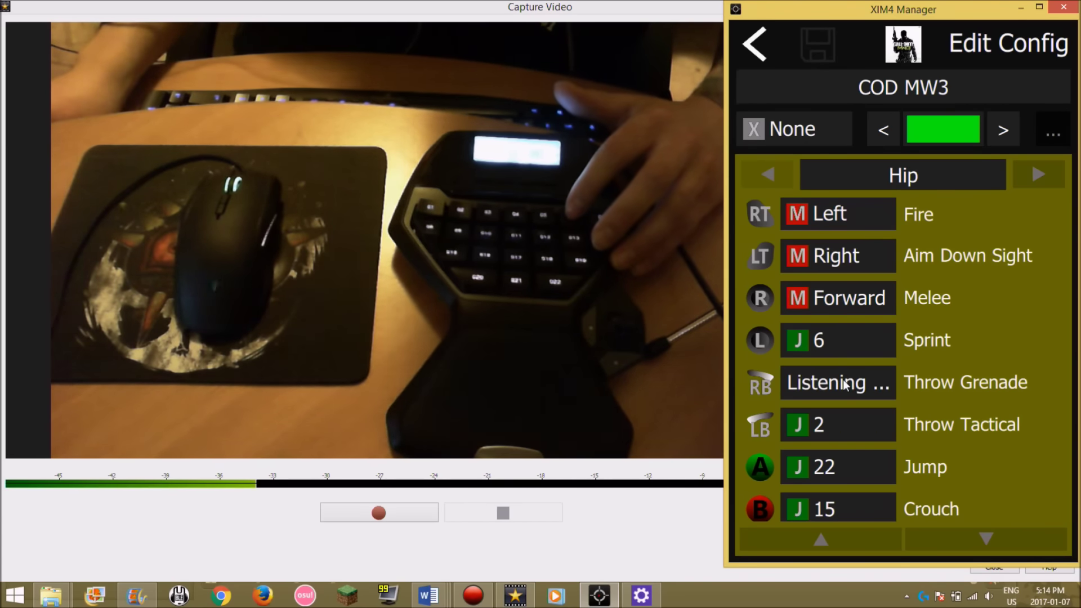
key("3")
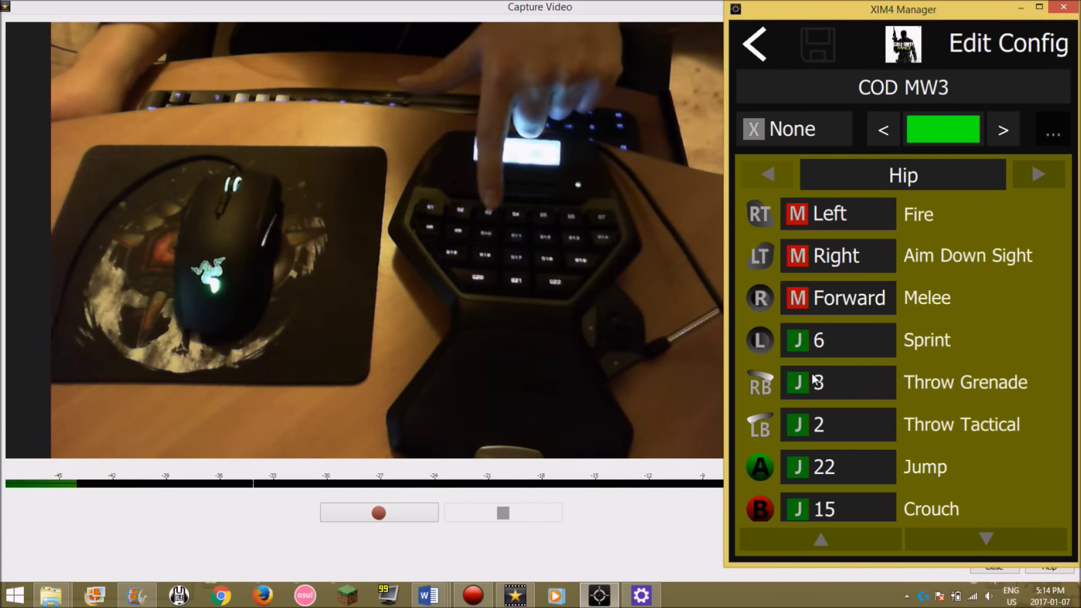
left_click(859, 429)
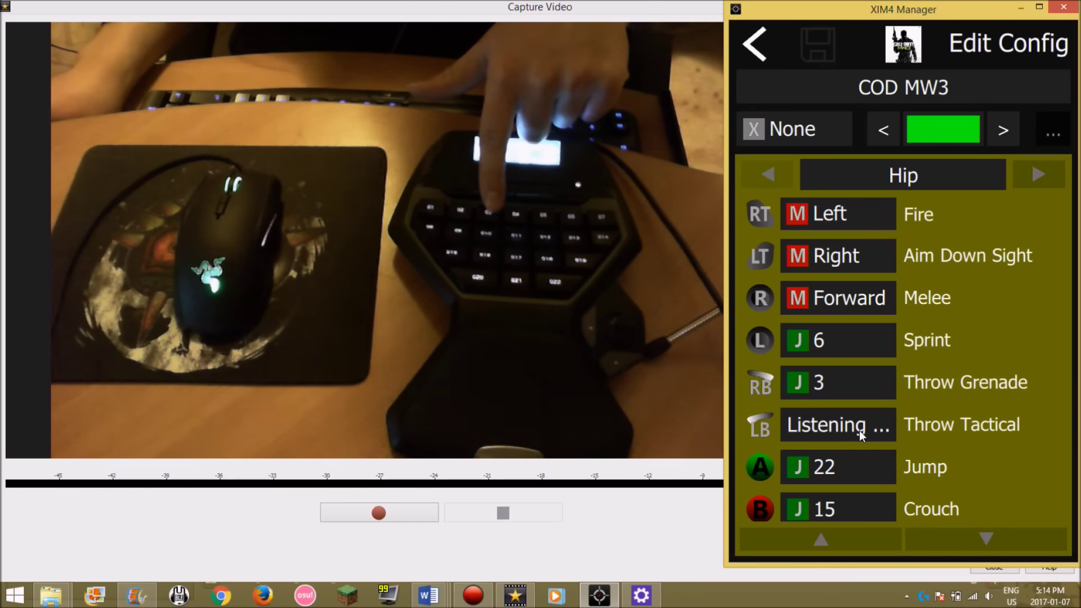
key("2")
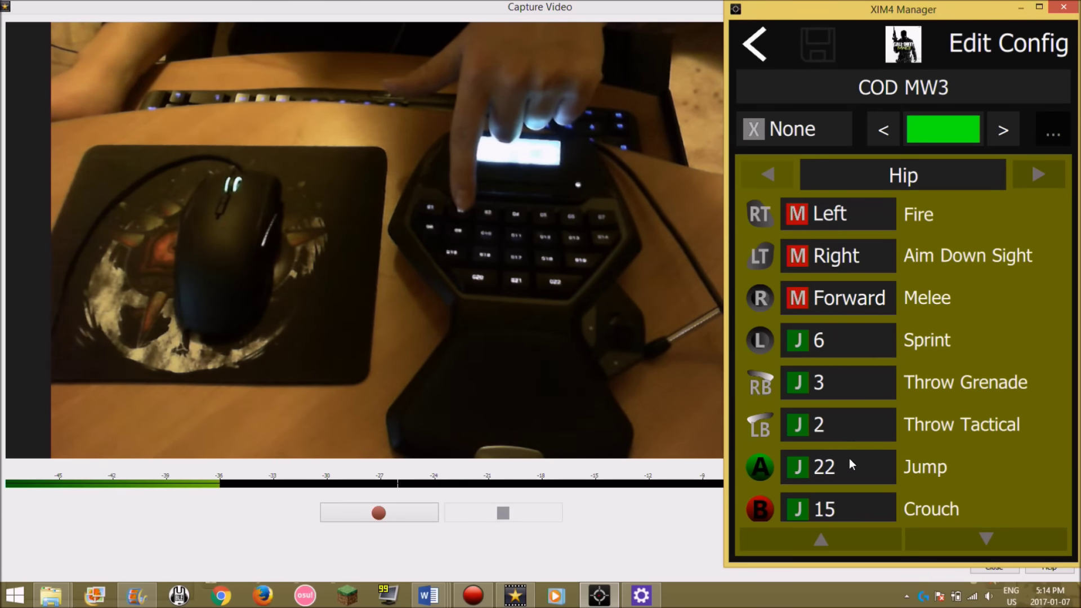
- Bind Jump to joystick input 22 and Crouch to joystick input 15 for Hip
left_click(846, 475)
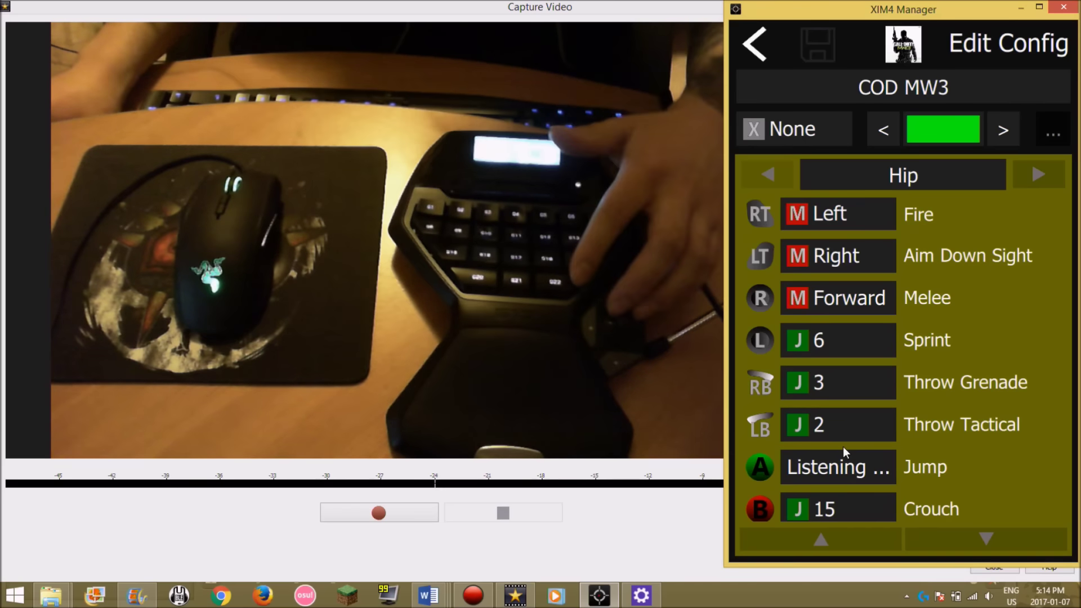
key("22")
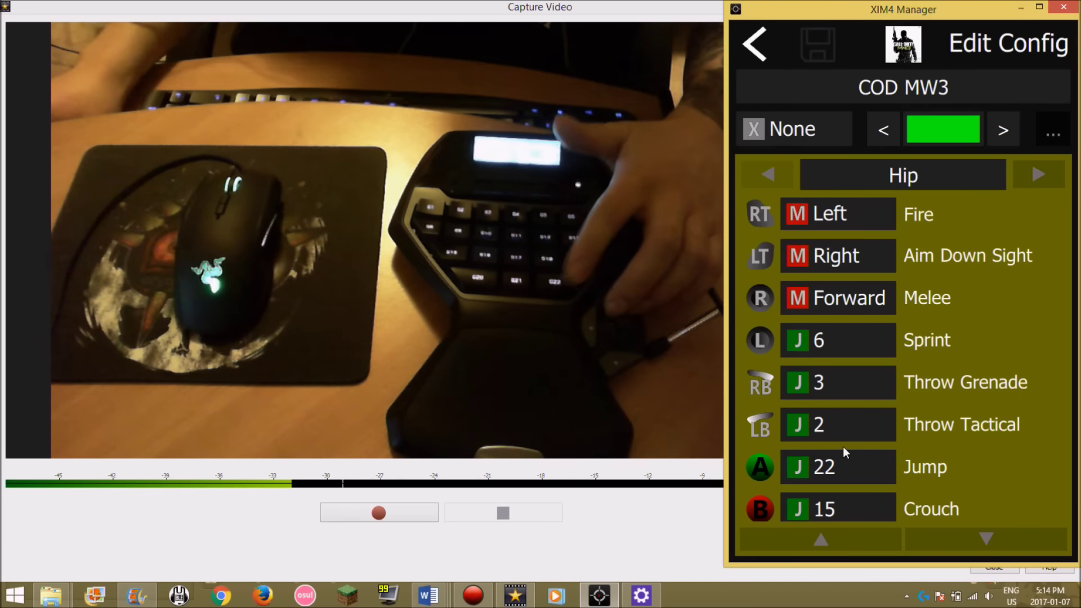
left_click(843, 507)
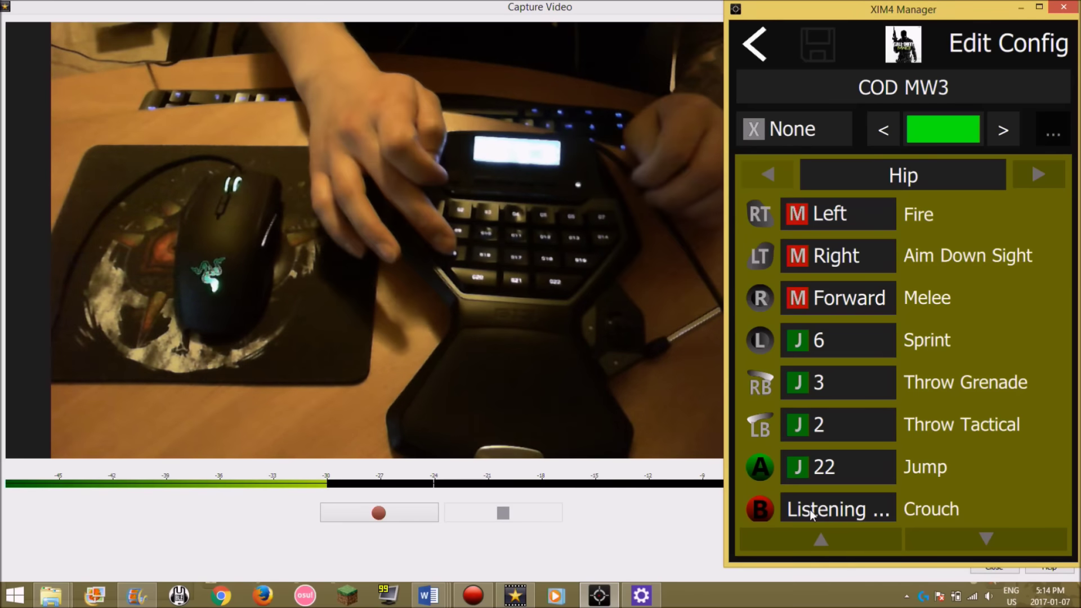
key("15")
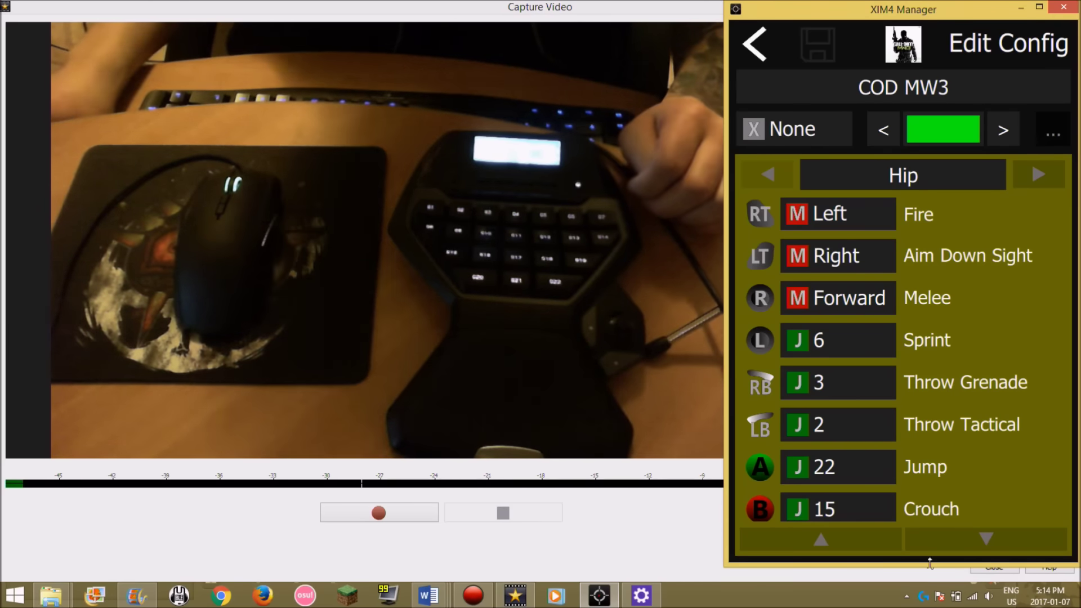
- Bind Reload to mouse Back and Change Weapons to mouse Middle for Hip
left_click(953, 537)
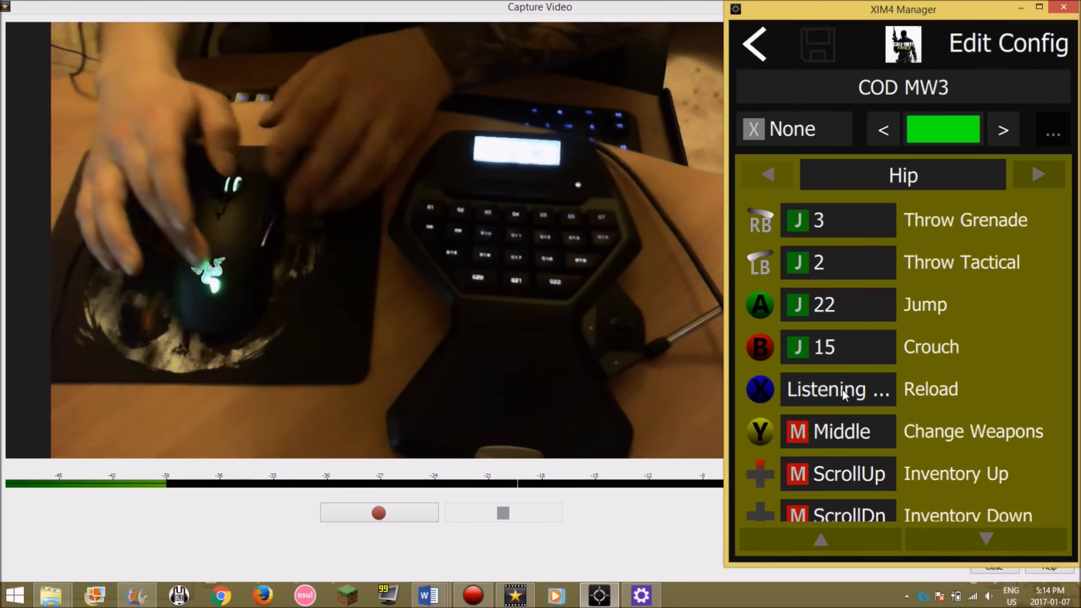
right_click(844, 389)
left_click(846, 389)
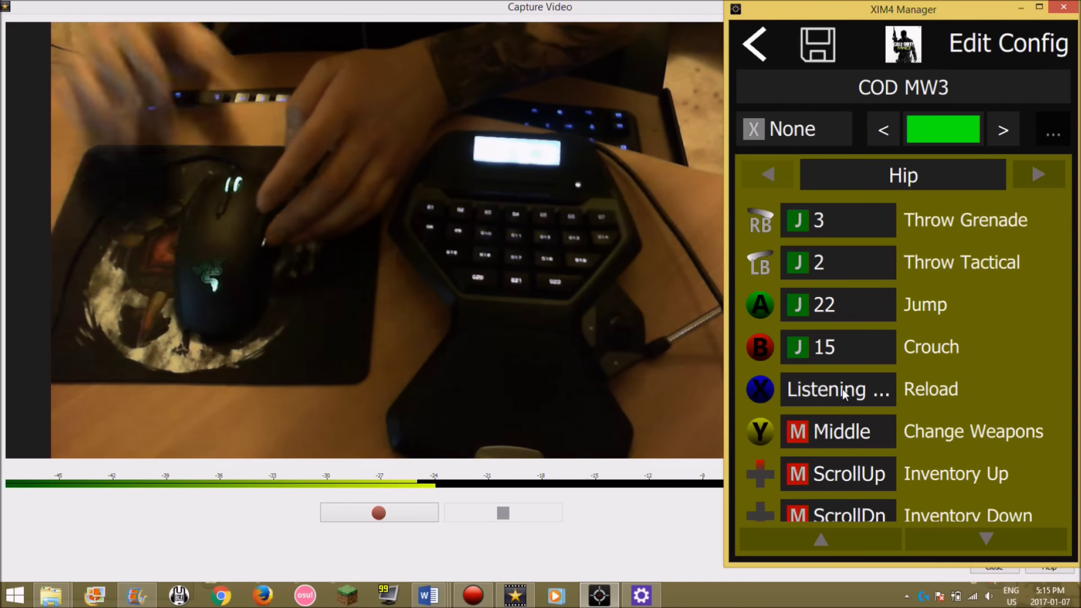
key("XF86Back")
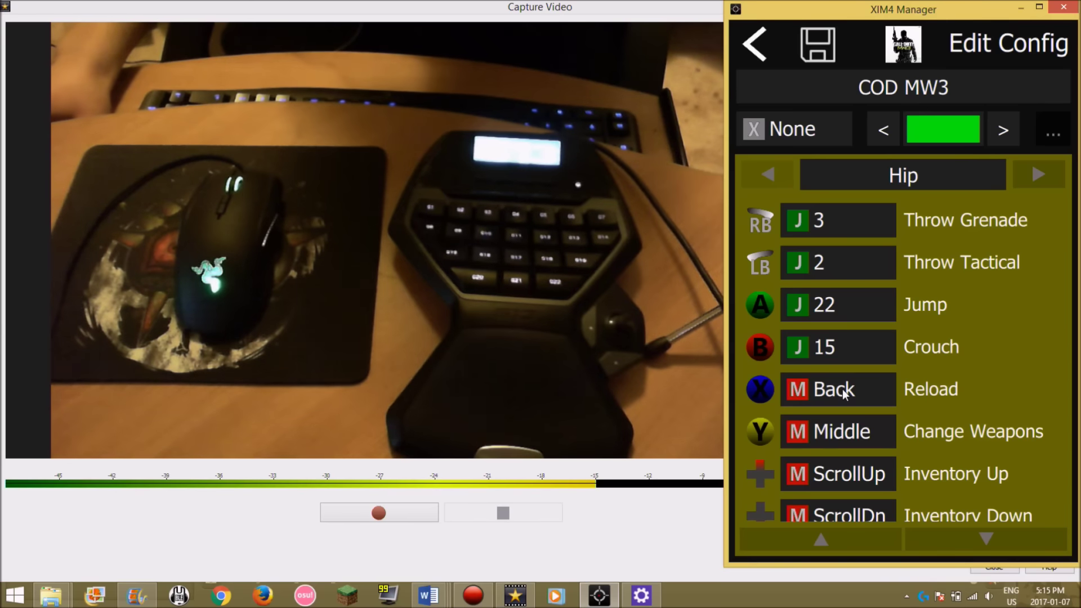
left_click(852, 433)
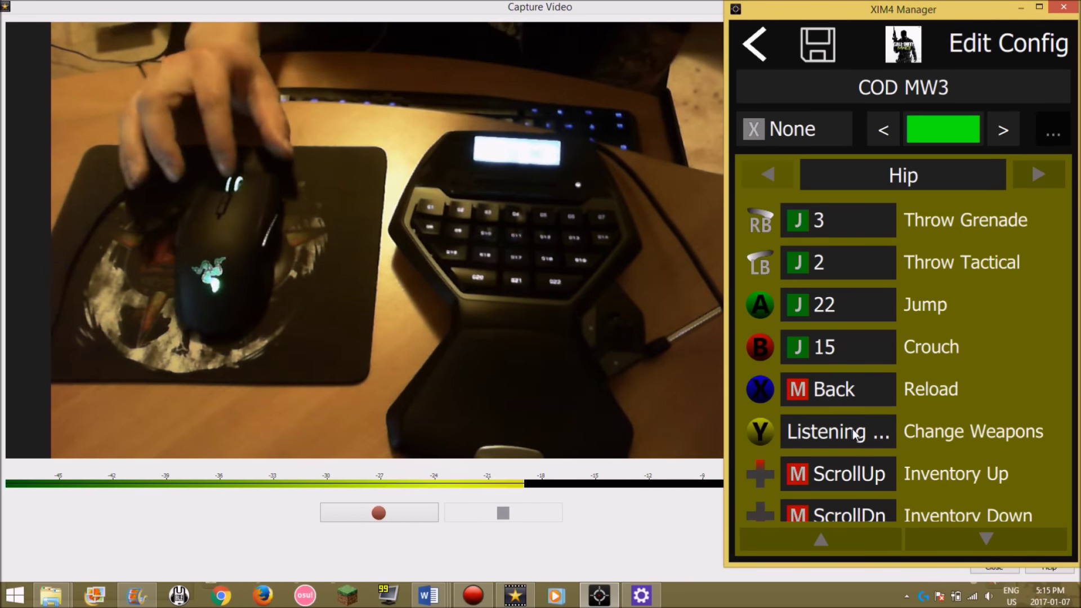
middle_click(855, 434)
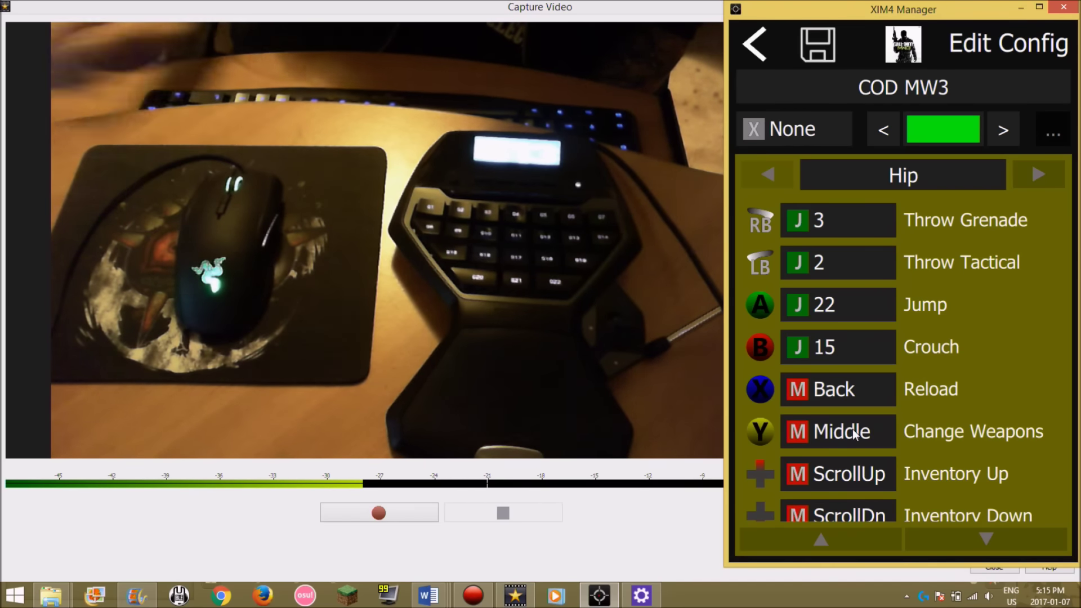
- Bind Inventory Up to mouse ScrollUp and Inventory Down to mouse ScrollDn for Hip
left_click(960, 544)
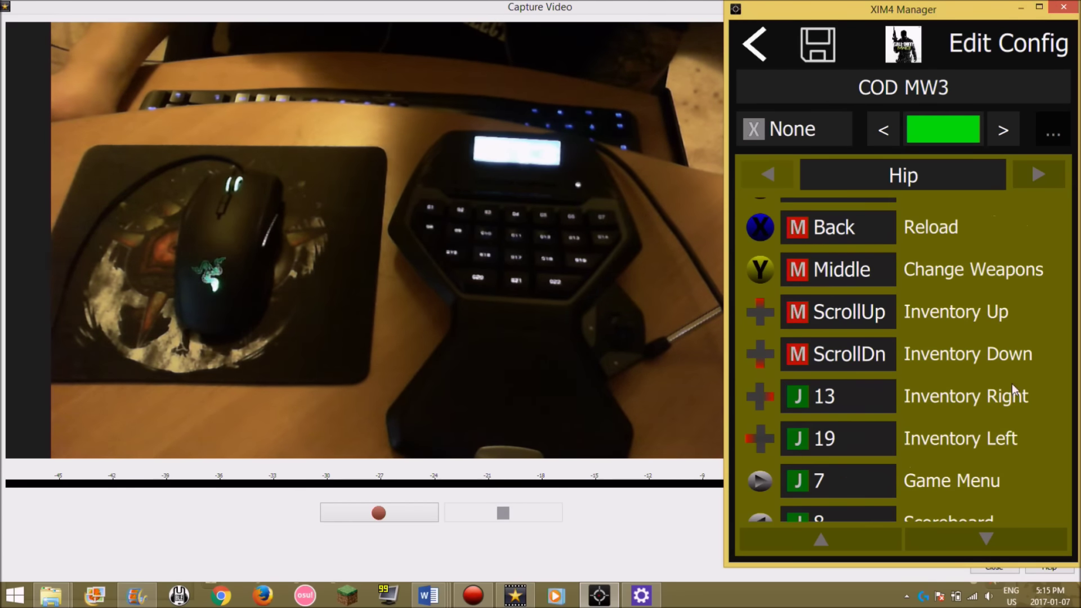
left_click(853, 313)
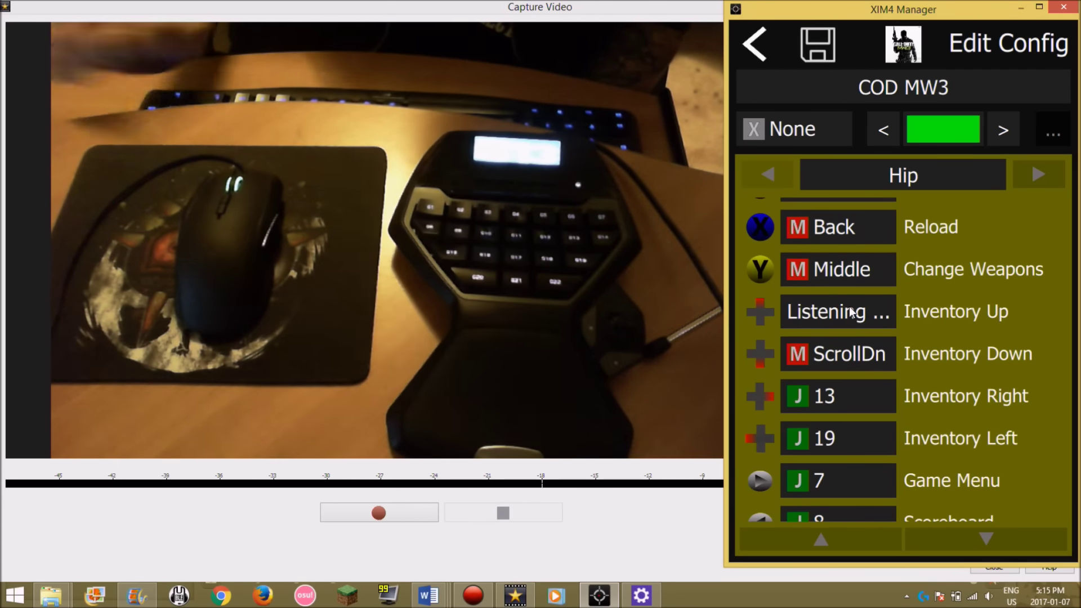
scroll(852, 314, "up", 1)
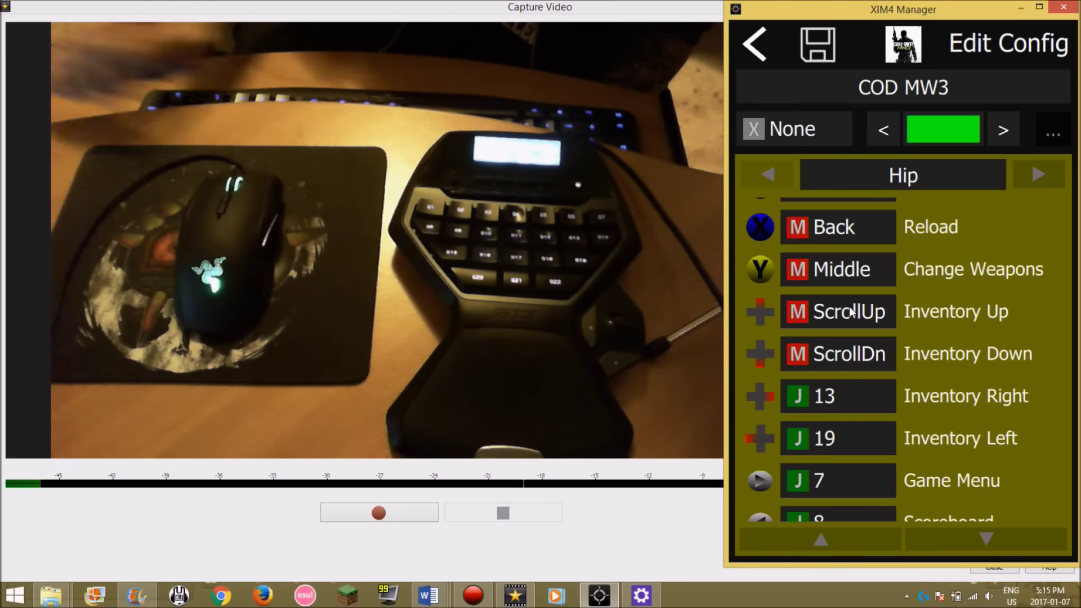
left_click(853, 355)
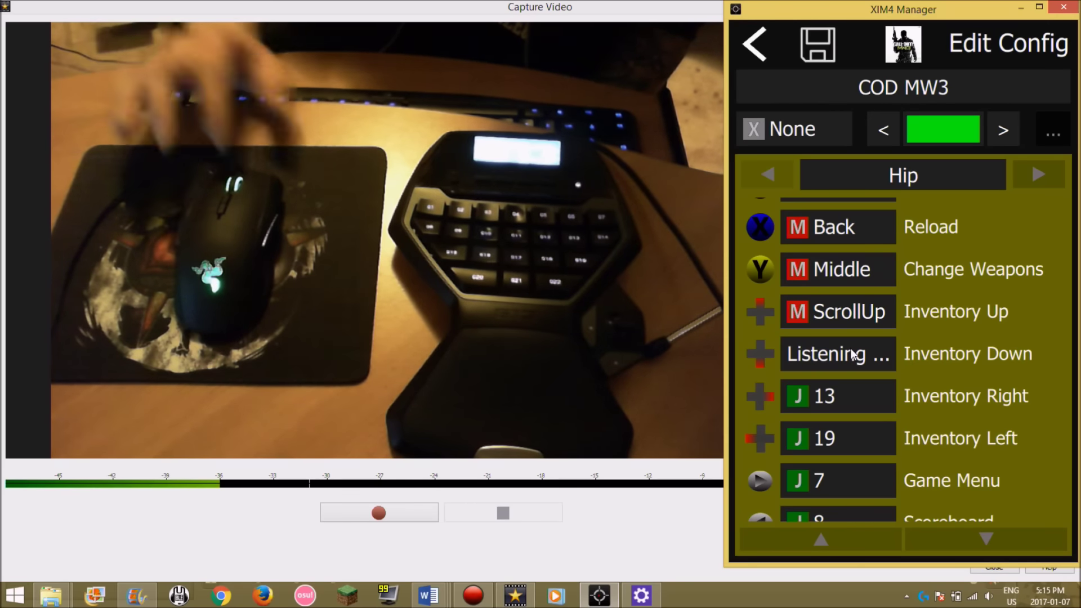
scroll(853, 355, "down", 1)
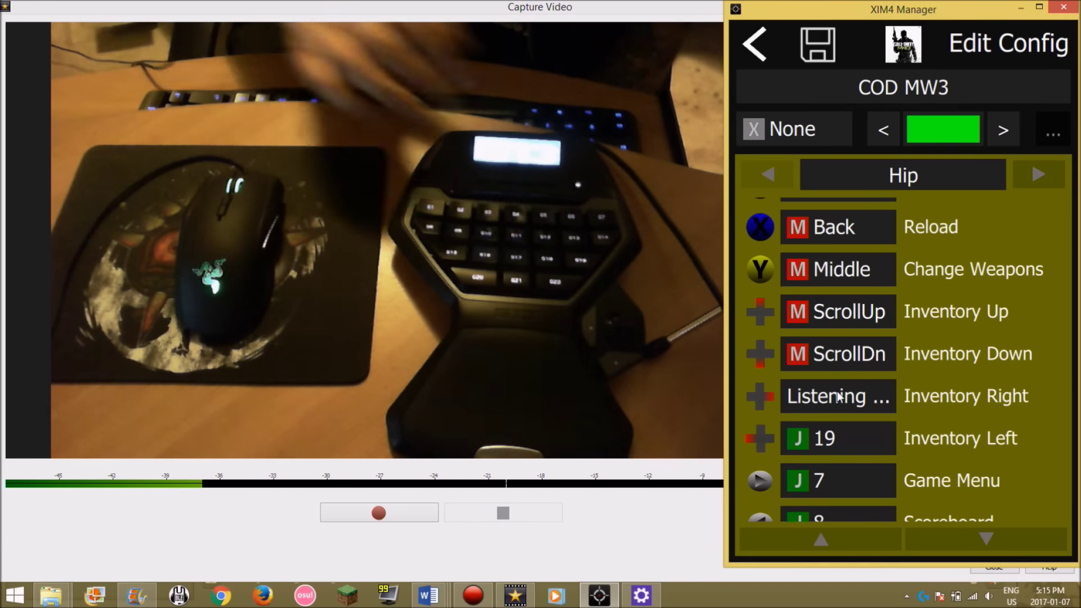
- Bind Inventory Right to joystick input 13 and Inventory Left to joystick input 19 for Hip
key("G13")
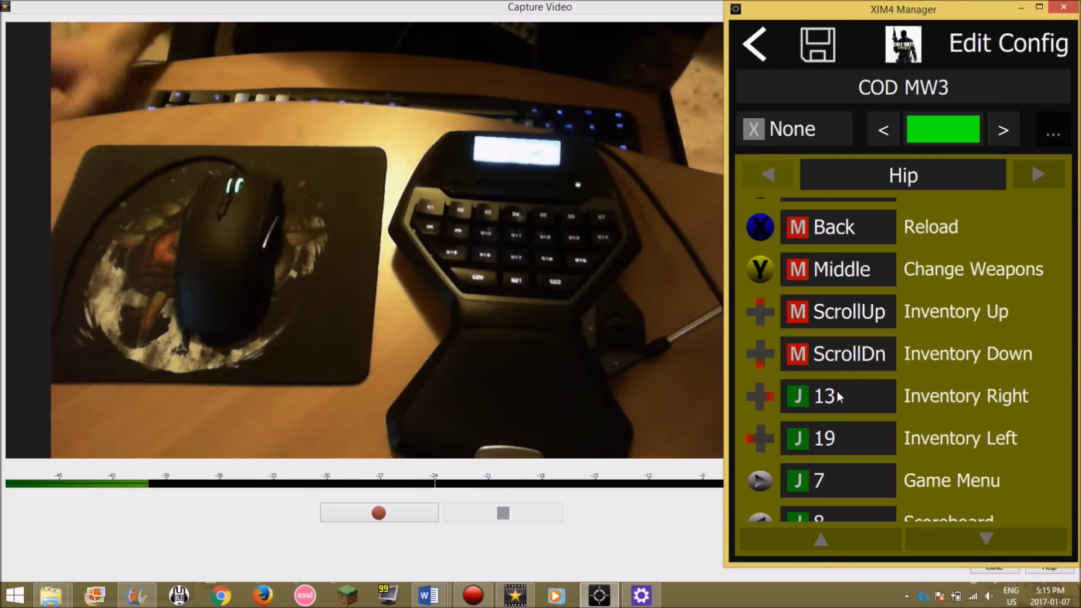
left_click(845, 447)
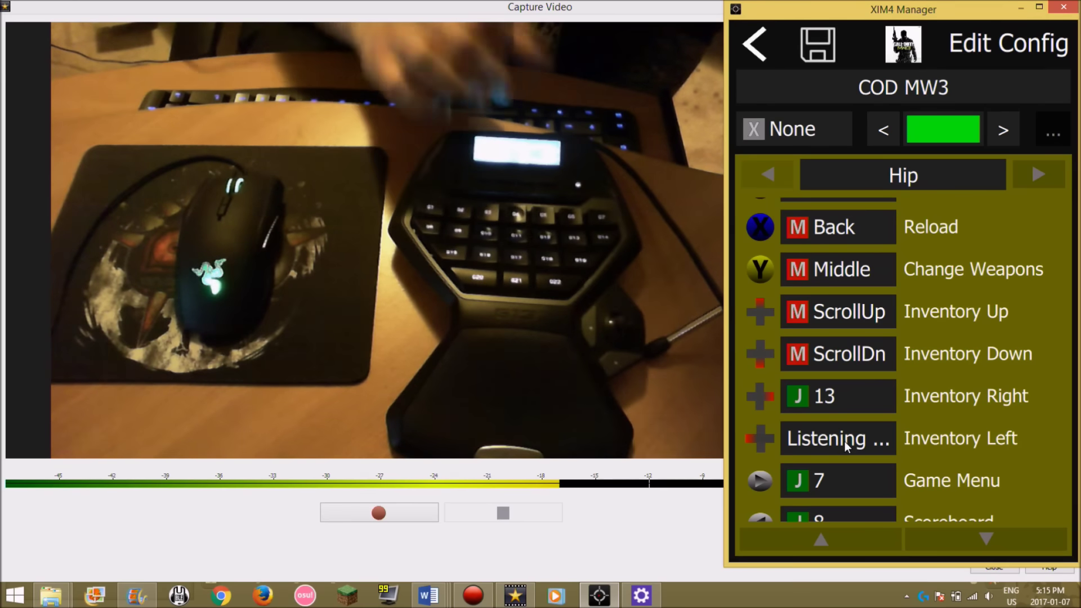
key("F19")
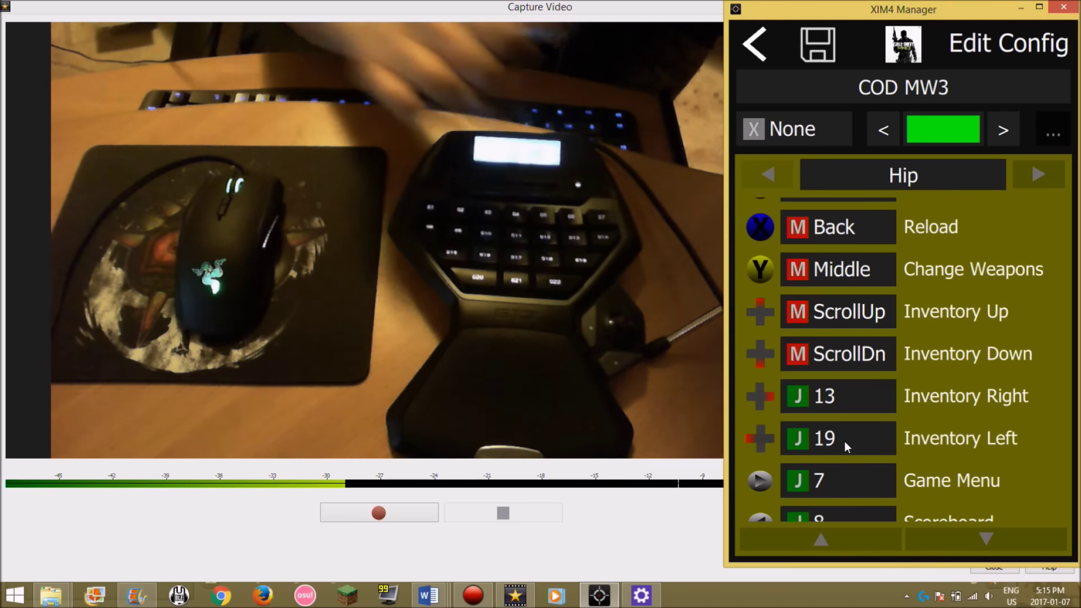
- Bind Game Menu to joystick input 7, Scoreboard to 8 and Guide to 1 for Hip, and save the config
left_click(851, 470)
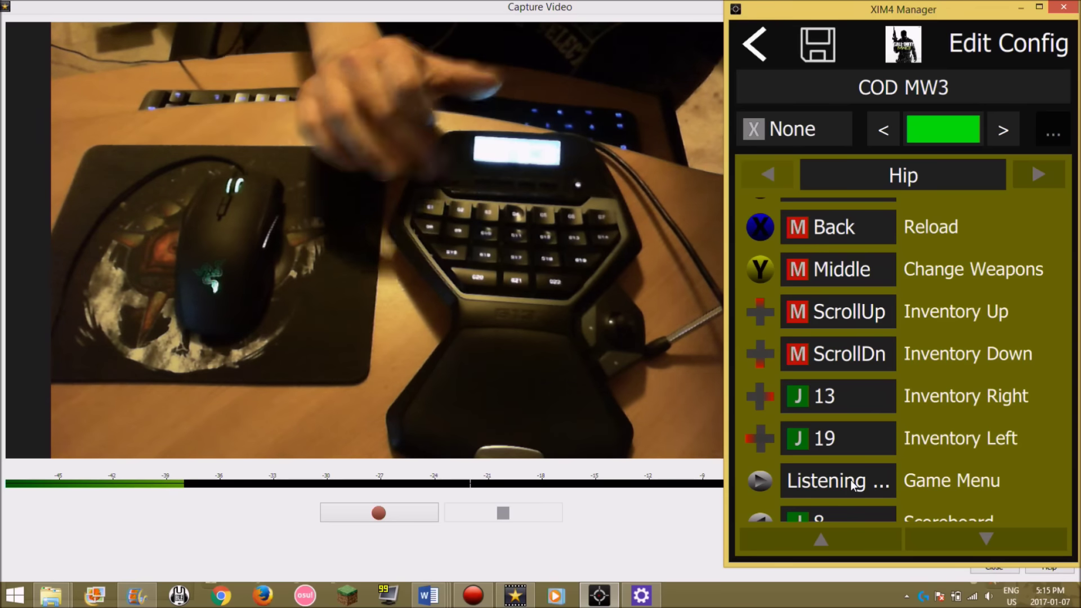
key("7")
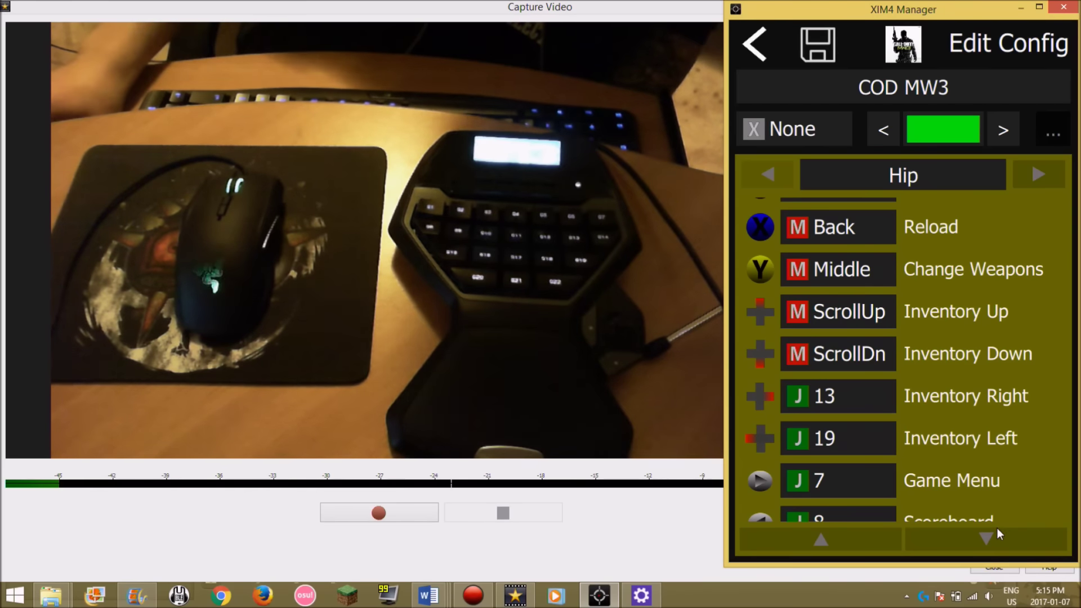
left_click(997, 531)
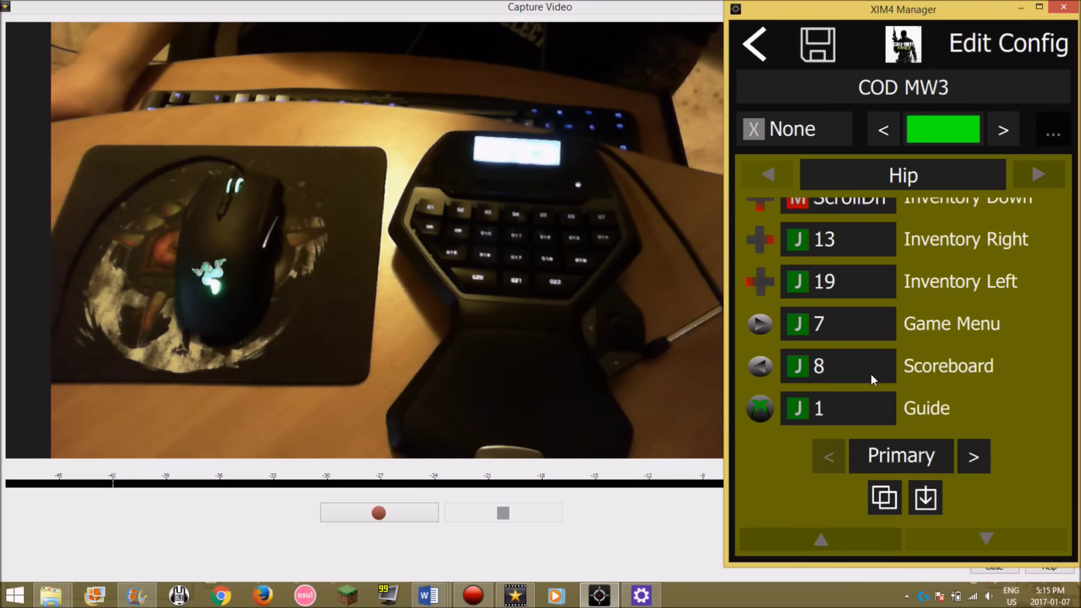
left_click(854, 374)
key("8")
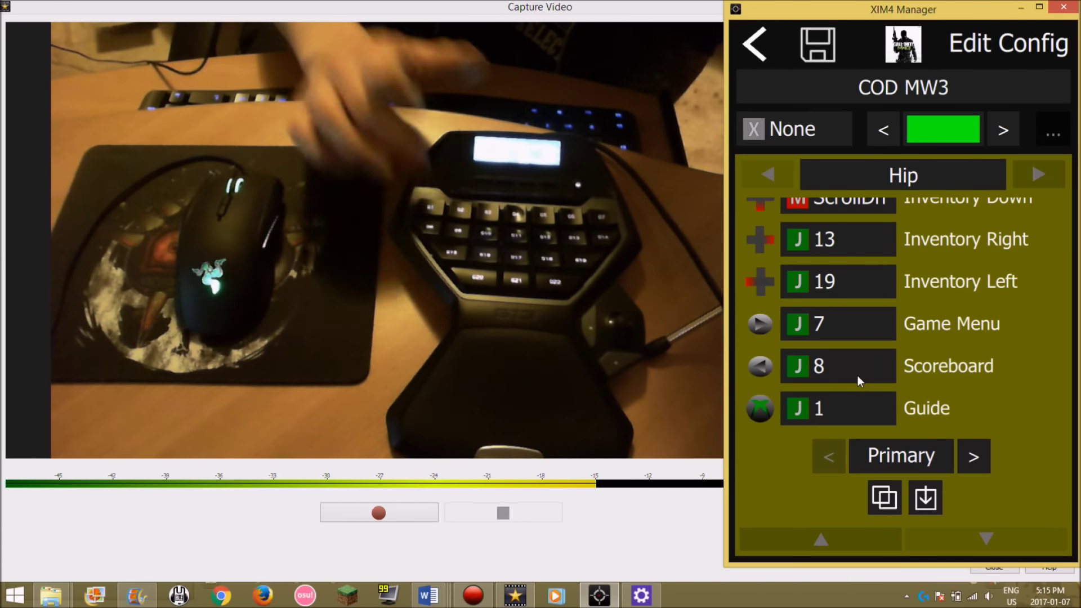
left_click(854, 415)
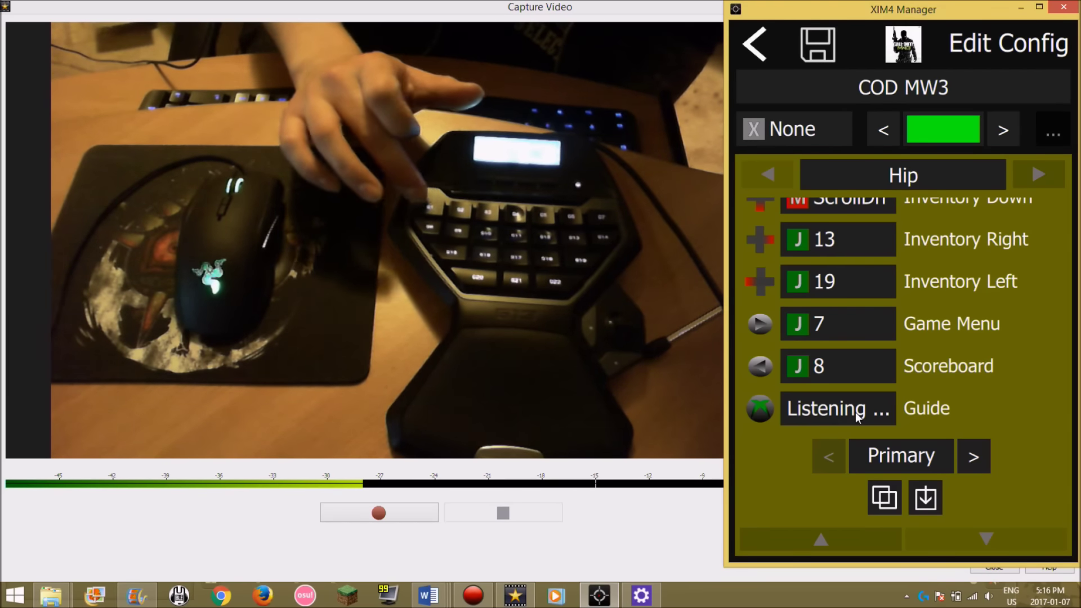
key("1")
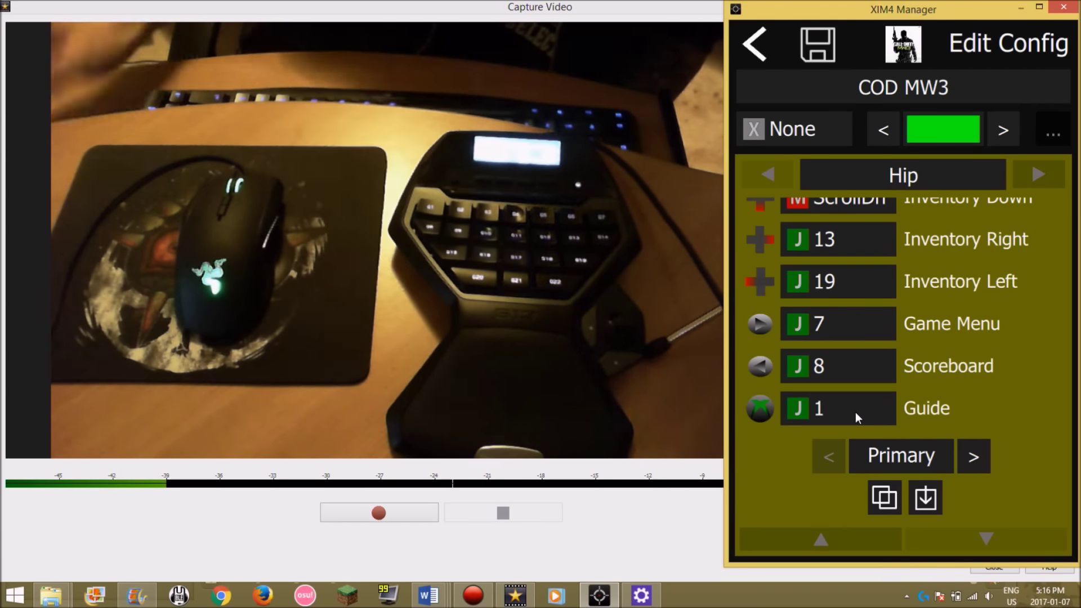
left_click(807, 39)
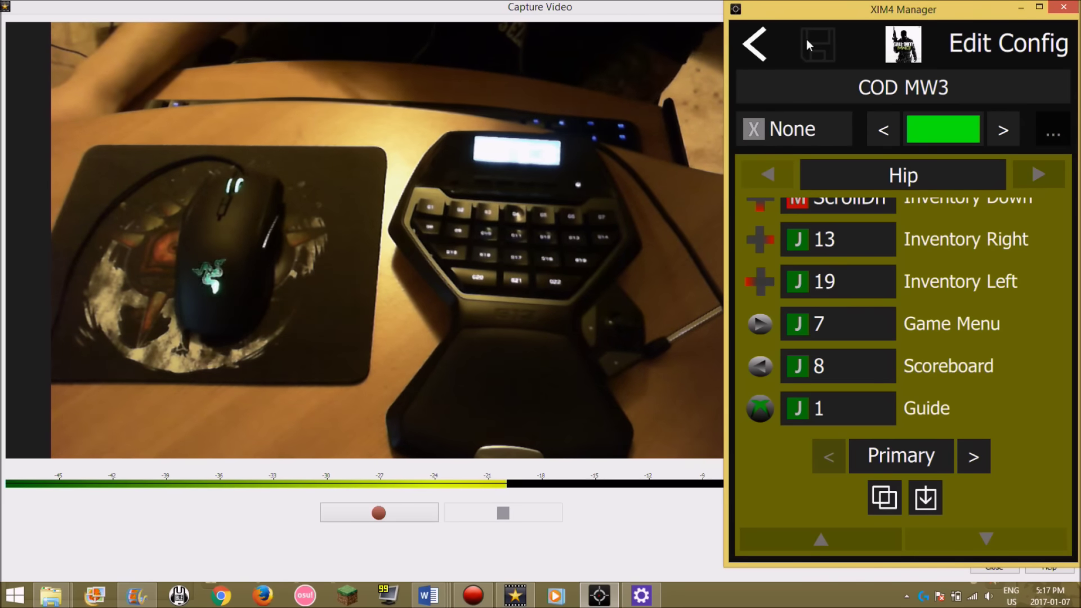